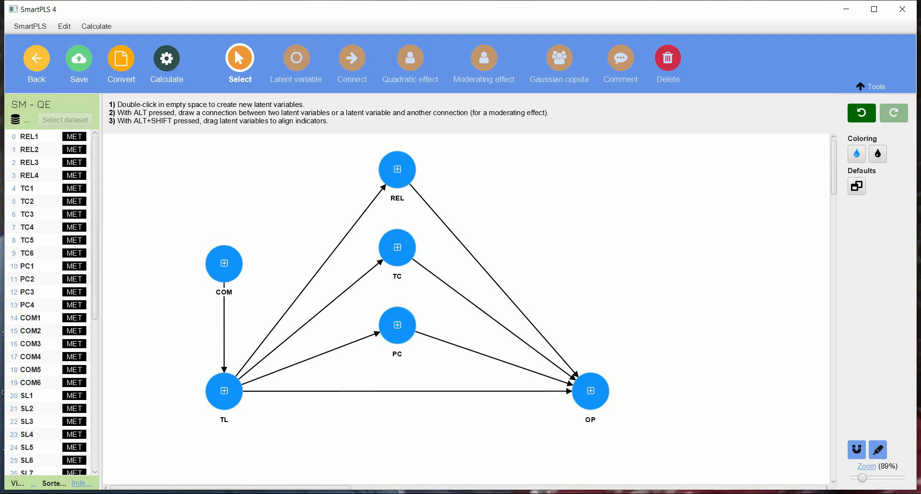
Step: Activate the Gaussian copula tool on the SM - QE model
click(562, 70)
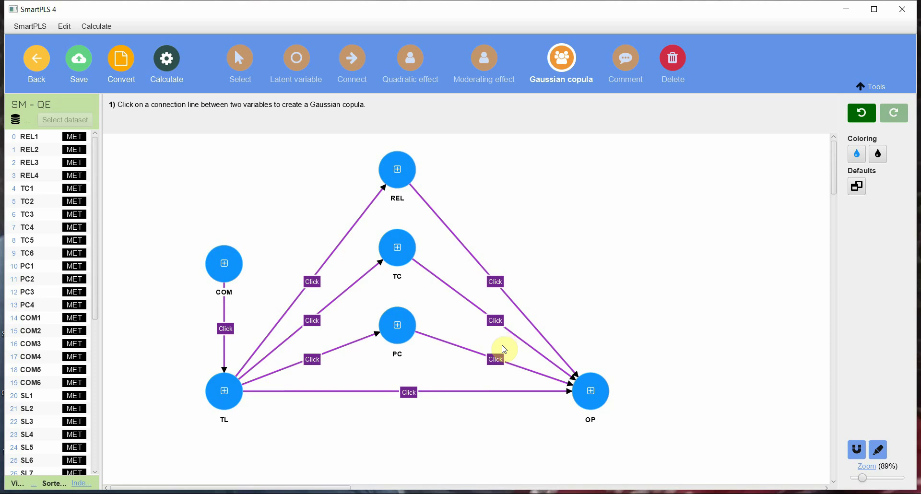
Step: Add a Gaussian copula on the COM → TL path and save the project
click(224, 329)
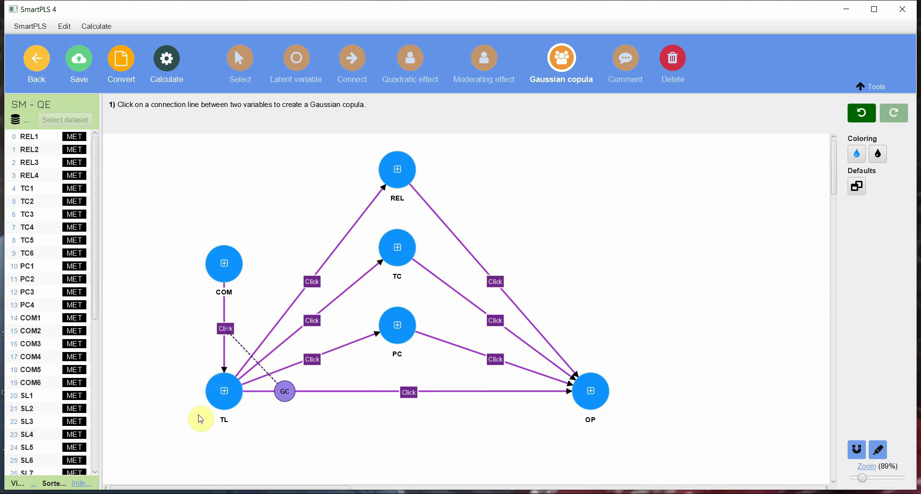
click(79, 60)
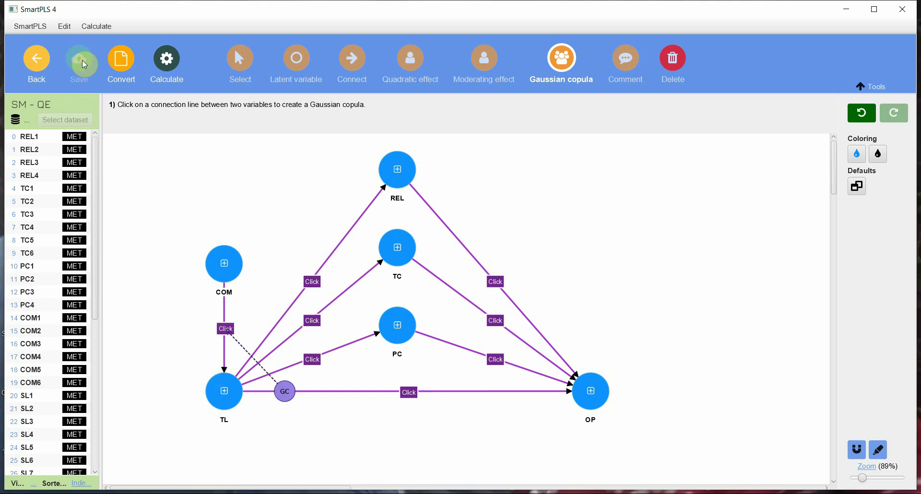
click(165, 61)
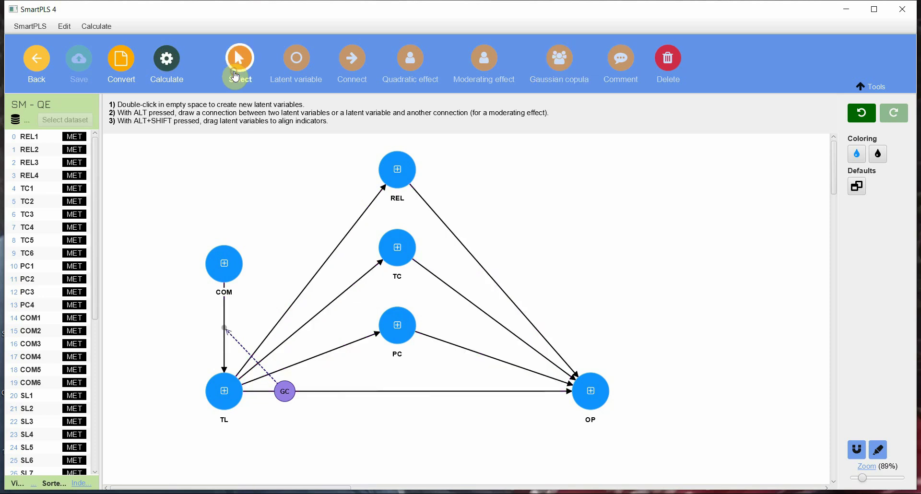
Step: Run bootstrapping with 1000 subsamples and Most important (faster) results
click(161, 68)
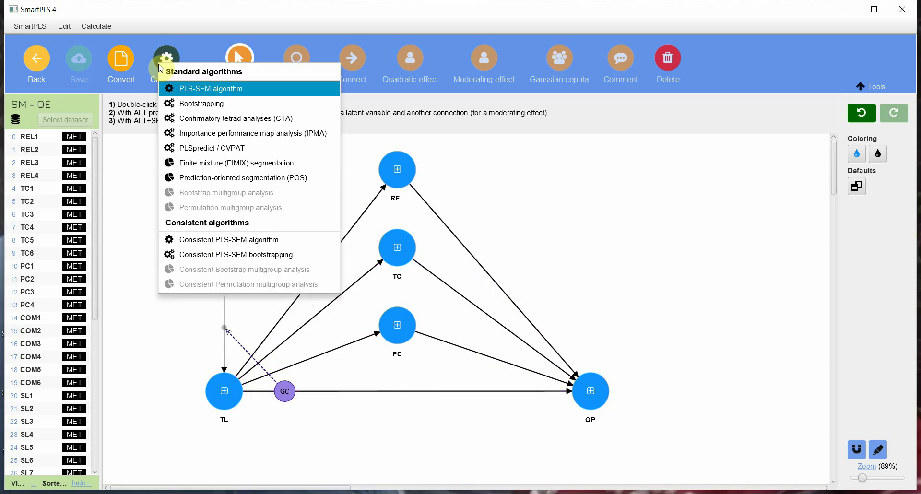
click(187, 103)
double_click(464, 158)
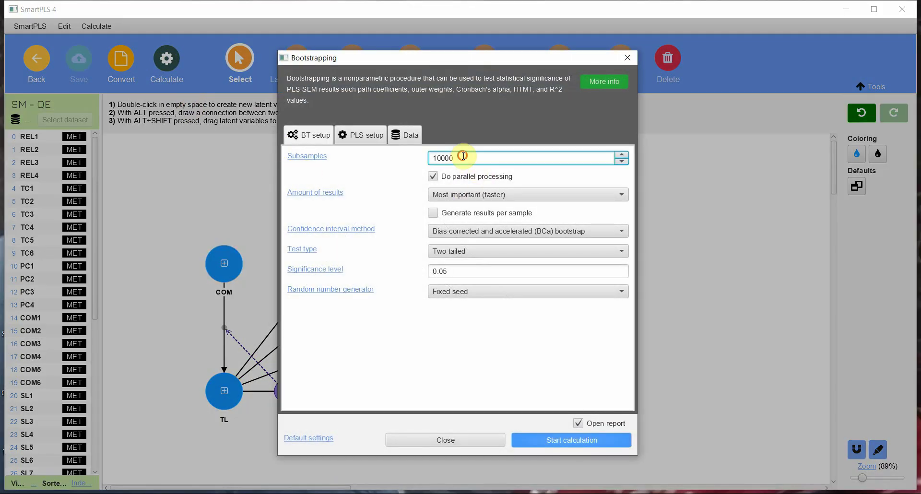
text(109)
click(487, 195)
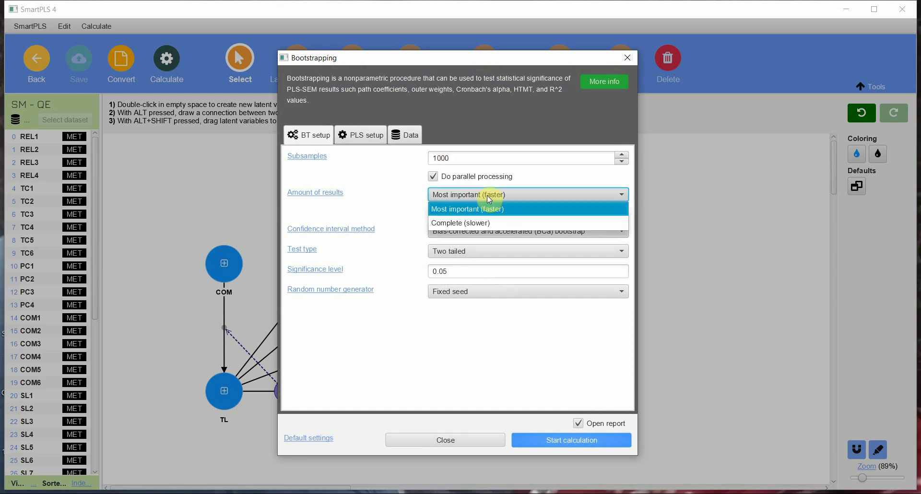
click(457, 210)
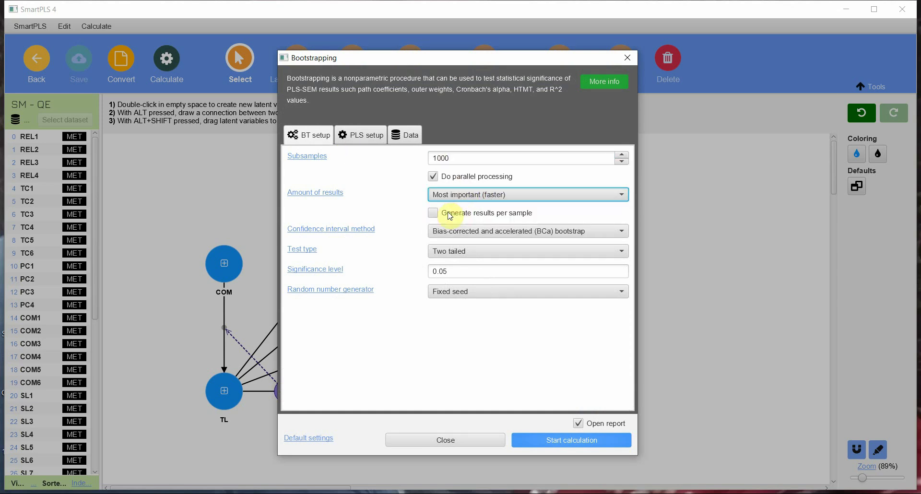
click(579, 439)
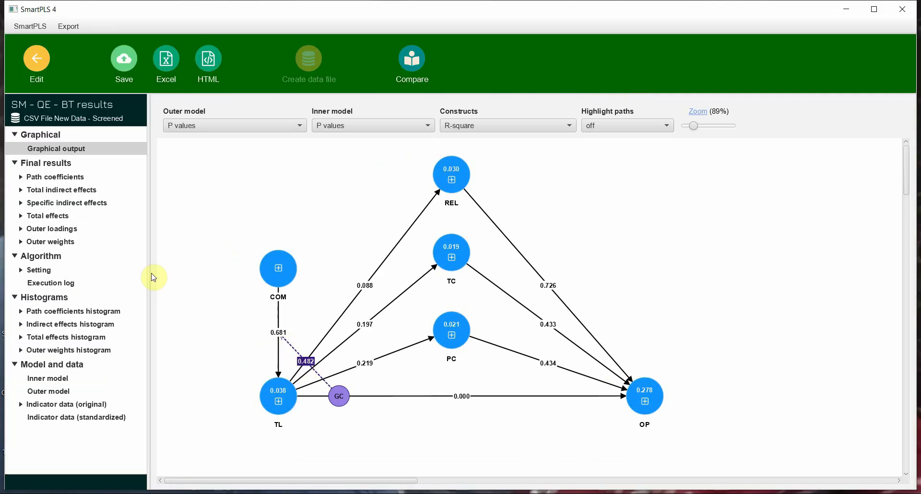
Step: Open the path coefficients table, select the GC (COM) -> TL row, and copy it to Excel
click(36, 177)
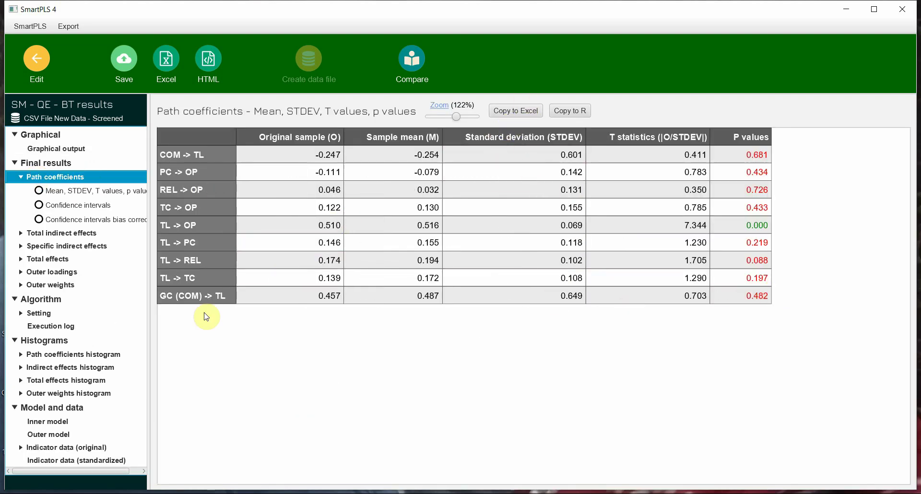
drag(198, 295, 729, 286)
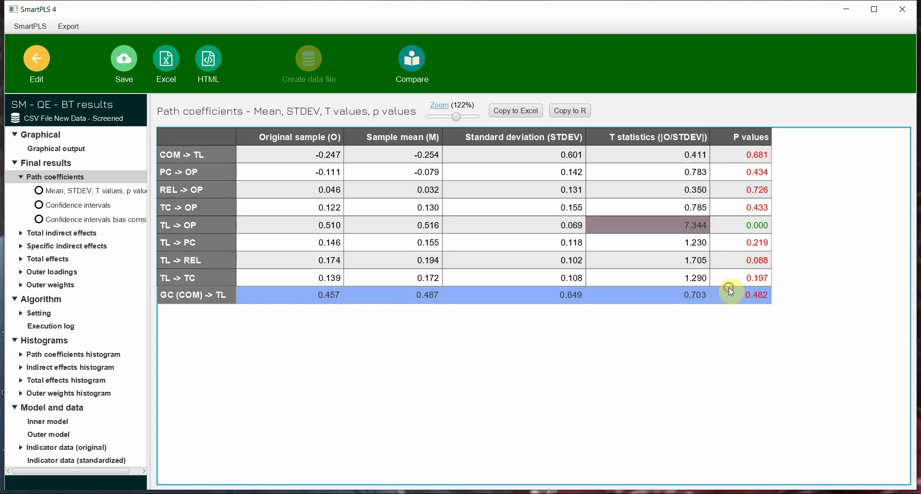
click(515, 110)
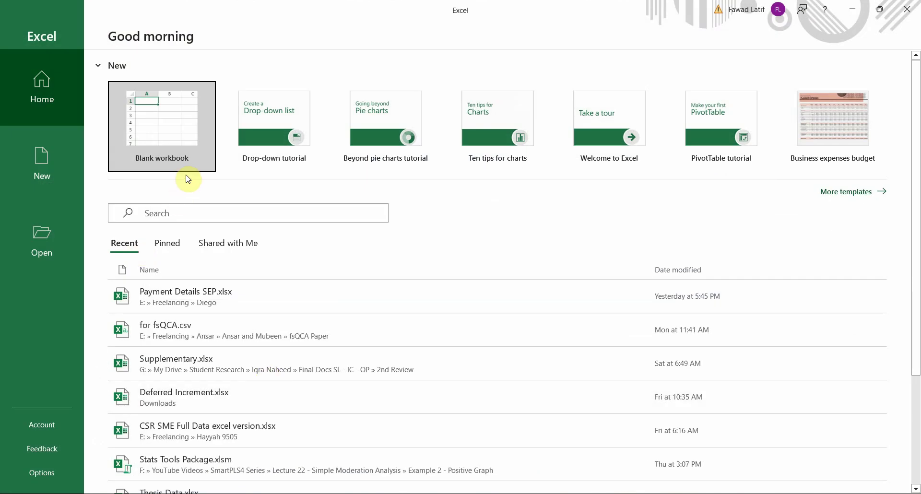
Step: Paste the copied path coefficients table into cell A1 of a new blank workbook
click(177, 161)
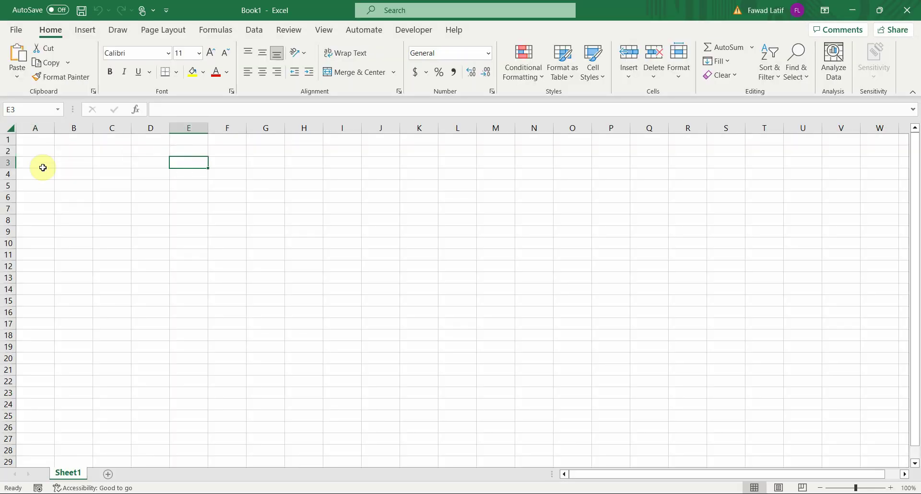
click(36, 128)
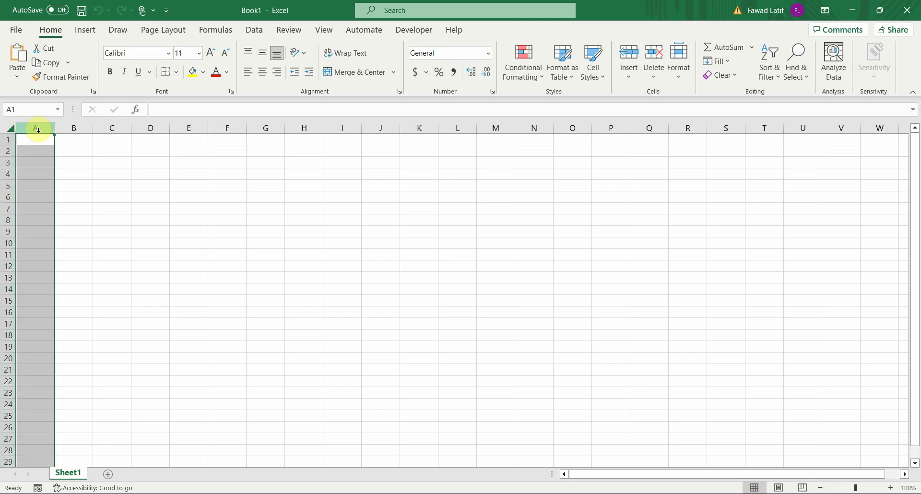
click(35, 140)
key(ctrl+v)
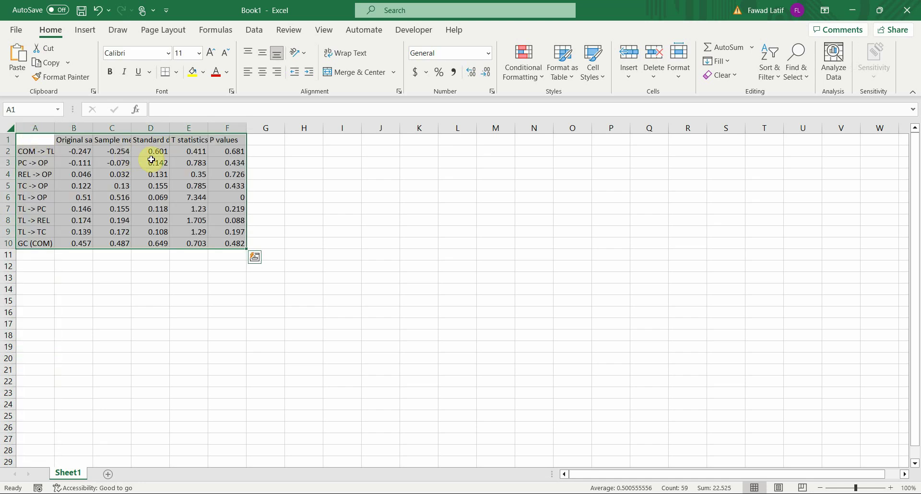
click(188, 162)
Step: Delete rows 2–9 to keep only the GC (COM) -> TL row, and widen column A
drag(7, 151, 14, 228)
right_click(14, 228)
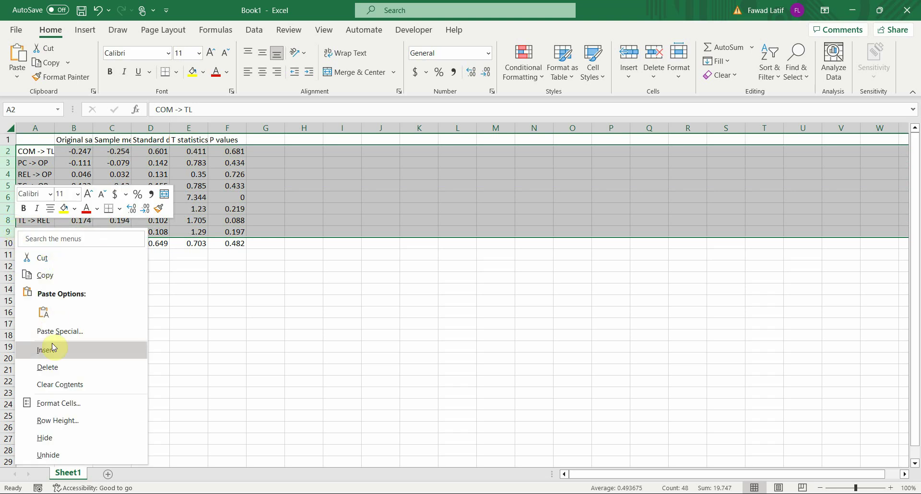
click(52, 362)
drag(54, 128, 117, 123)
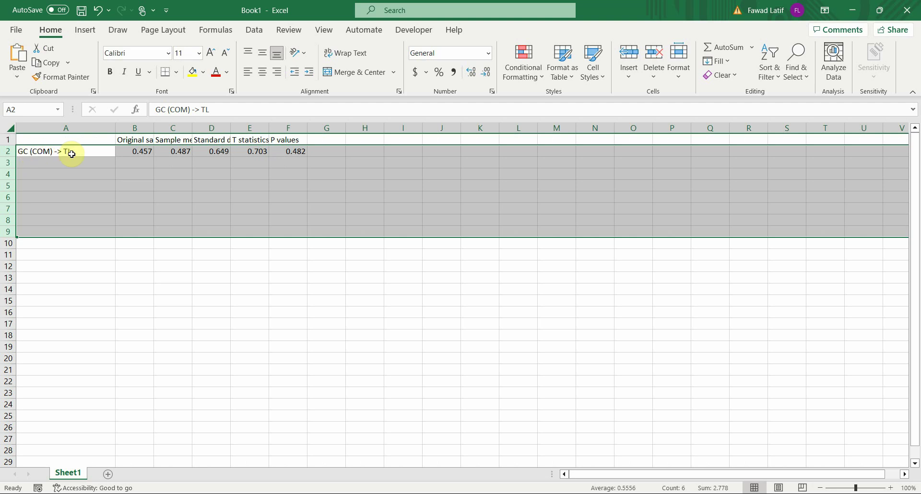
Step: Return to the SM - QE diagram showing bootstrap p values, including 0.482 for the copula
click(477, 491)
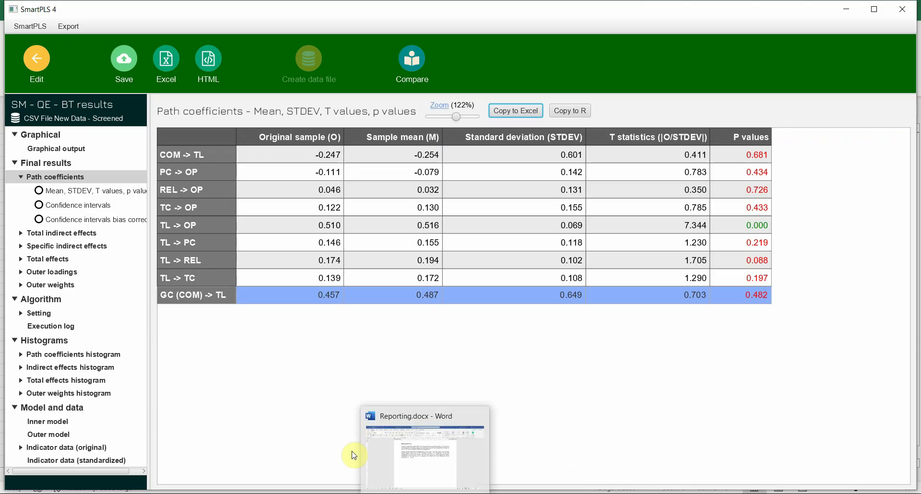
click(21, 60)
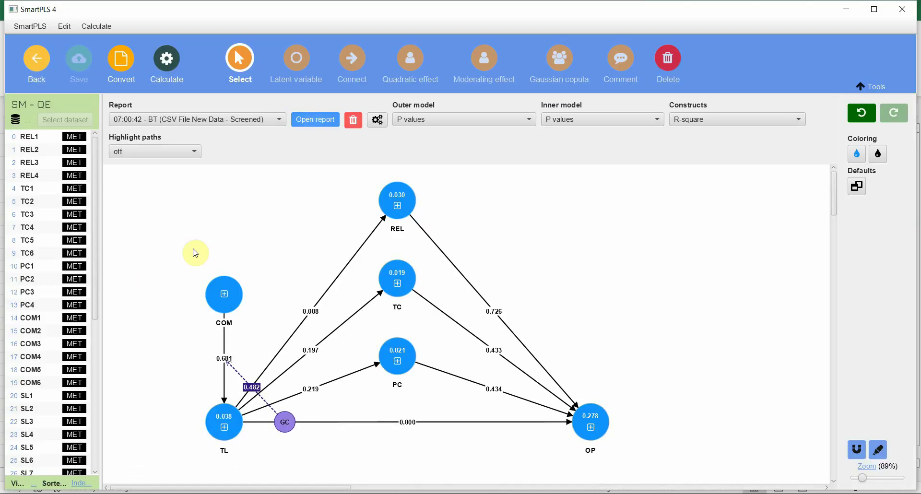
mouse_move(226, 308)
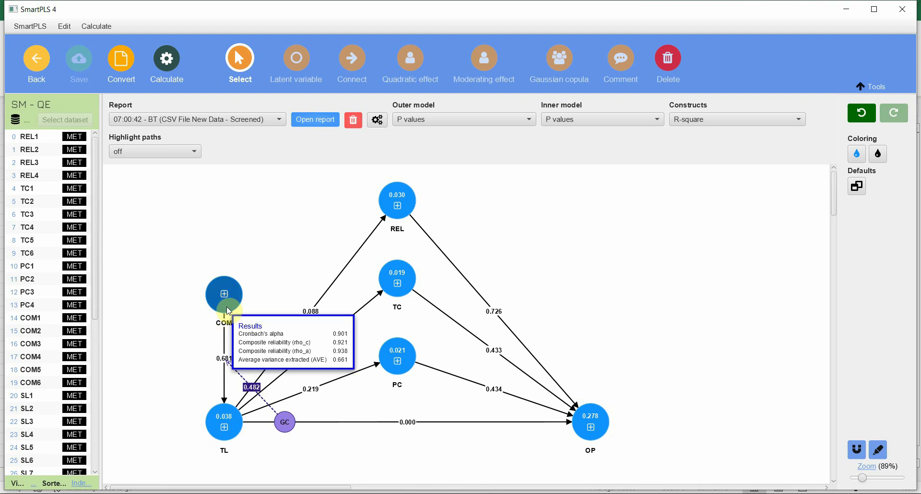
mouse_move(216, 426)
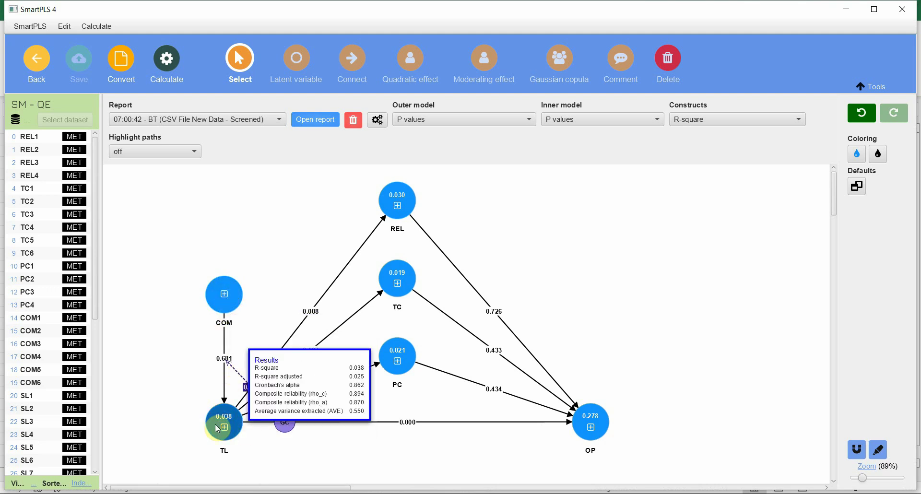
mouse_move(292, 435)
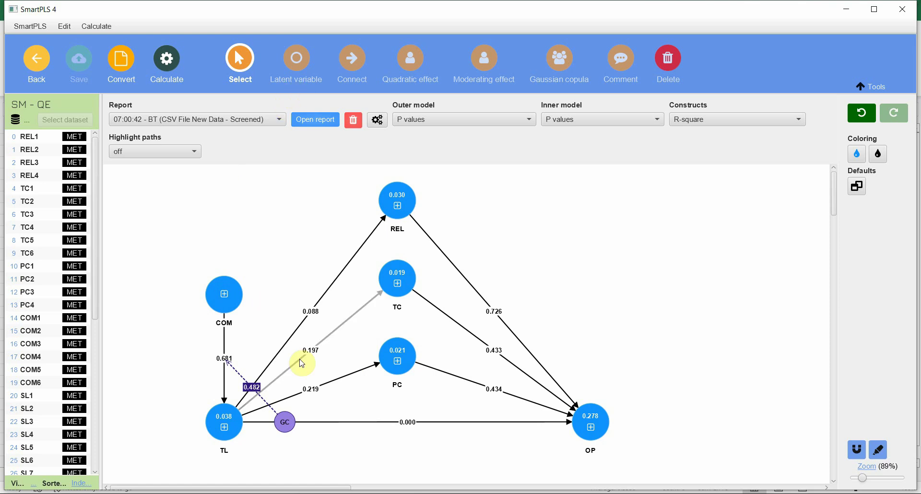
Step: Delete the COM copula, add a Gaussian copula on the TL → REL path, and save
click(287, 427)
key(Delete)
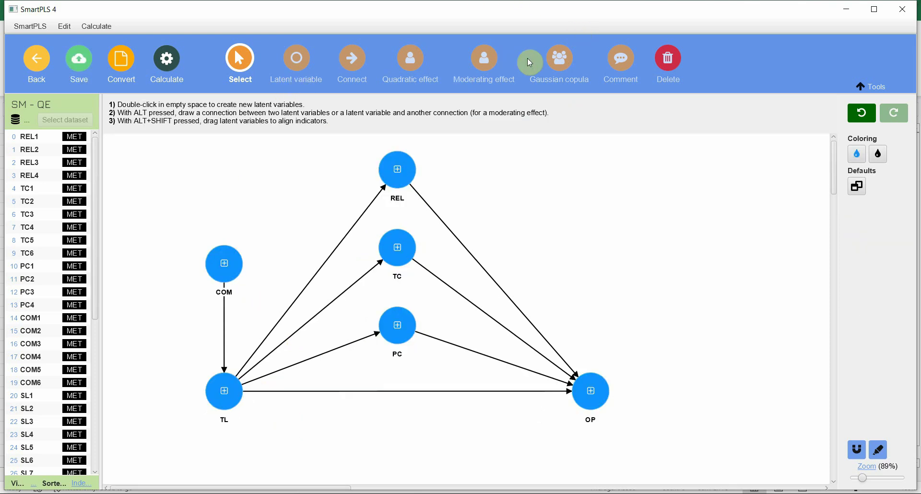
click(560, 61)
click(311, 288)
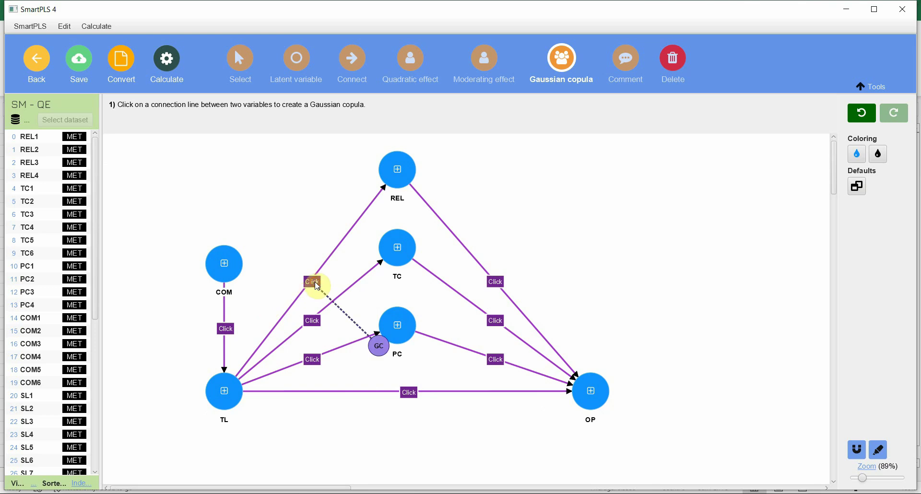
click(75, 63)
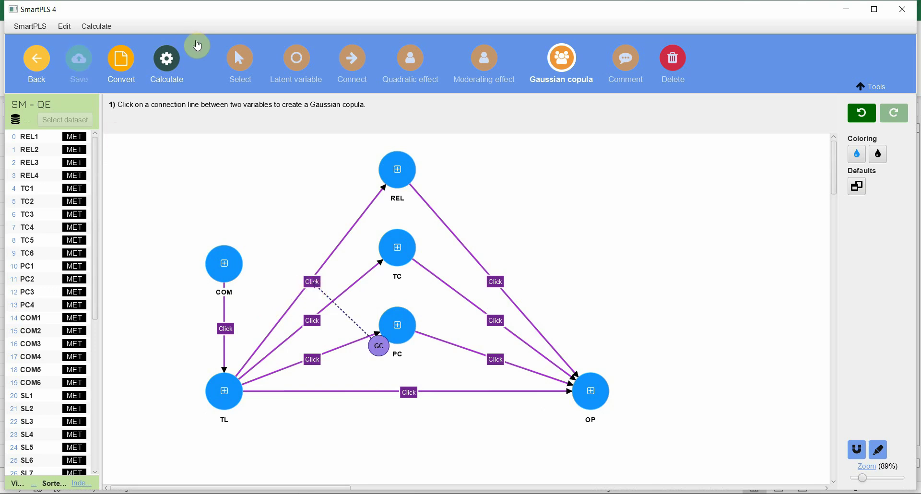
Step: Rerun the bootstrapping as a one-tailed test
click(166, 67)
click(193, 102)
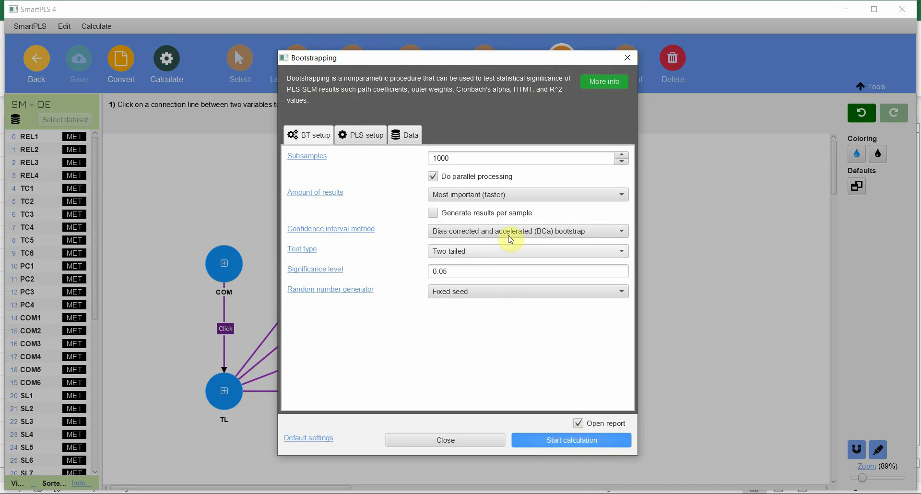
click(487, 251)
click(450, 264)
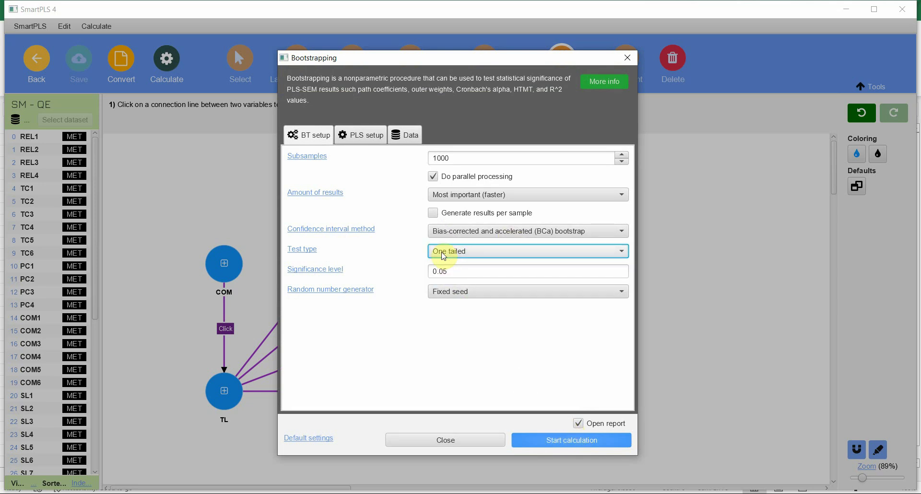
click(583, 441)
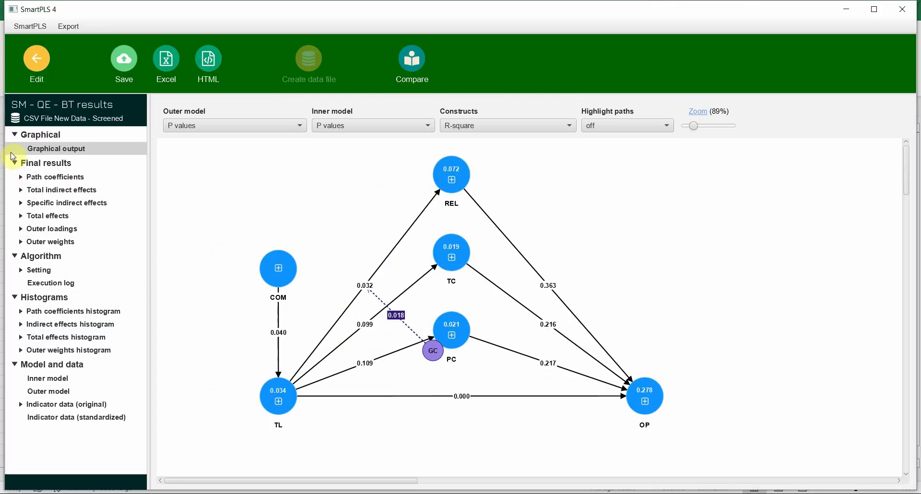
Step: Check GC (TL) -> REL's p value of 0.018, then select the copula node in the editor
click(58, 179)
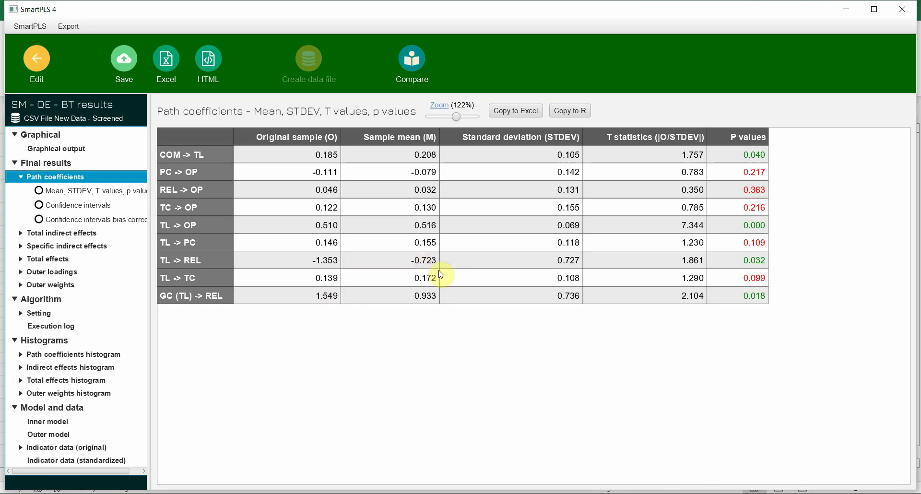
click(32, 57)
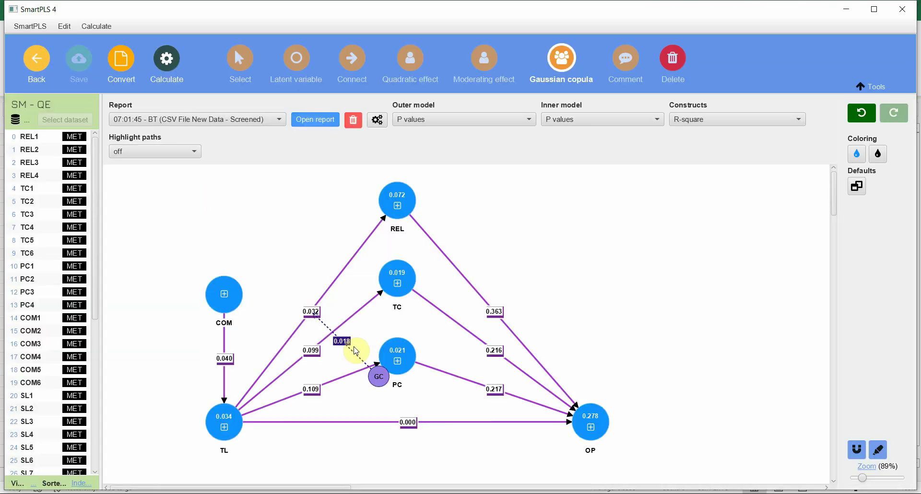
click(217, 85)
click(379, 376)
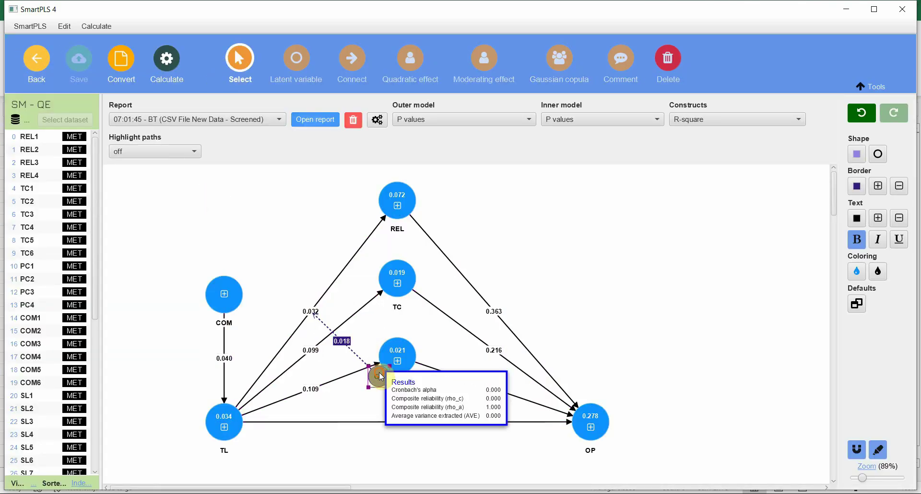
Step: Delete the TL → REL copula node and compare against the Excel GC (COM) -> TL row (p 0.482)
key(Delete)
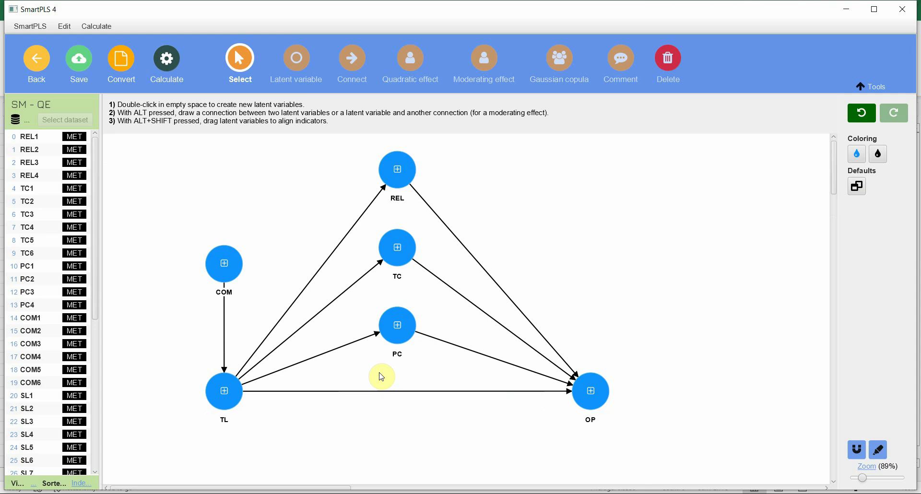
key(alt+Tab)
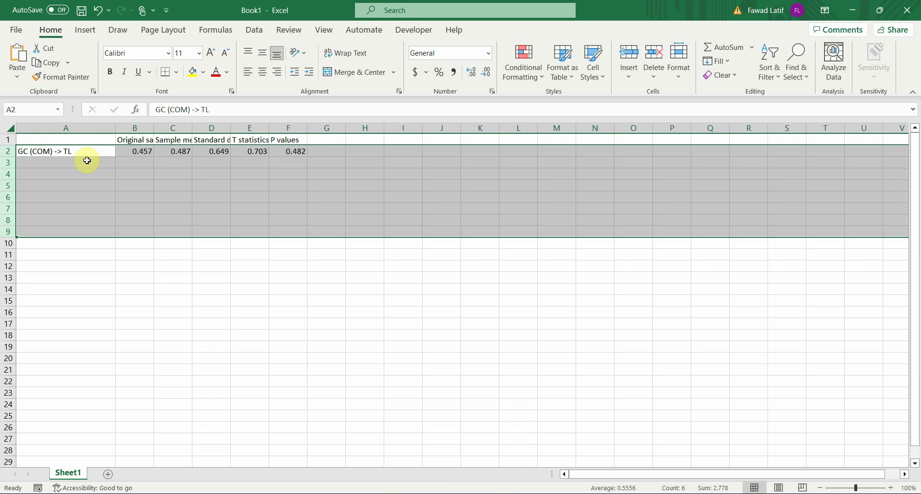
key(alt+Tab)
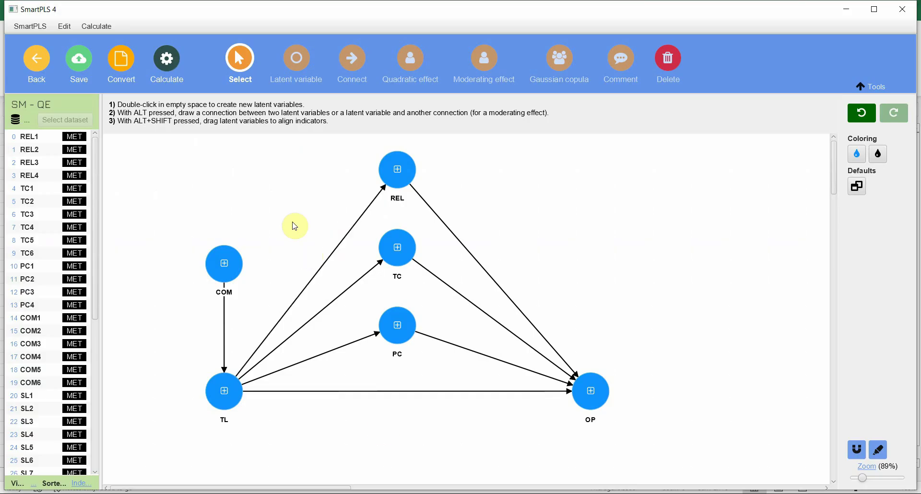
Step: Place Gaussian copulas on both the COM → TL and TL → REL paths
click(551, 60)
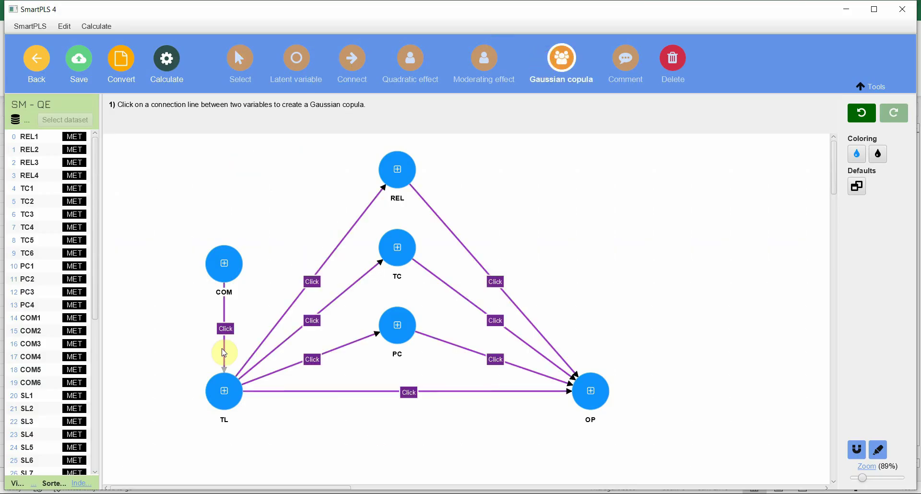
click(226, 328)
click(312, 283)
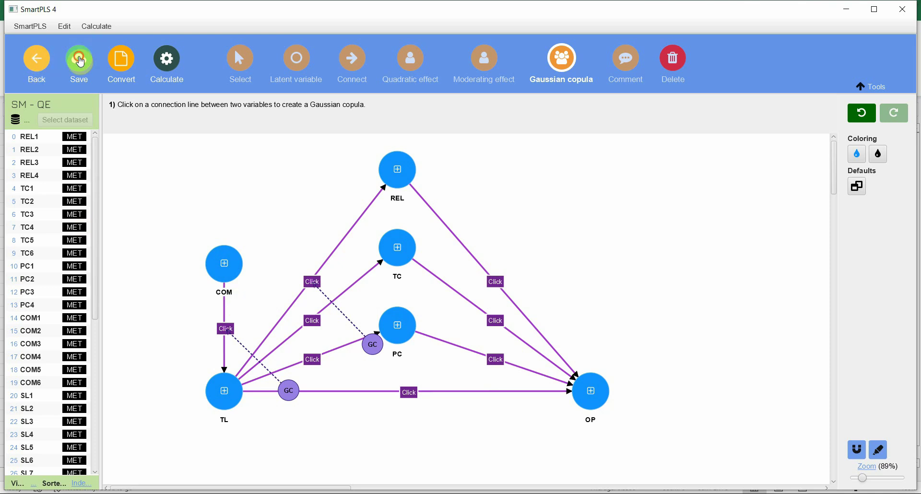
click(168, 72)
Step: Bootstrap the two-copula model and read copula p values 0.241 (COM → TL) and 0.018 (TL → REL)
click(209, 108)
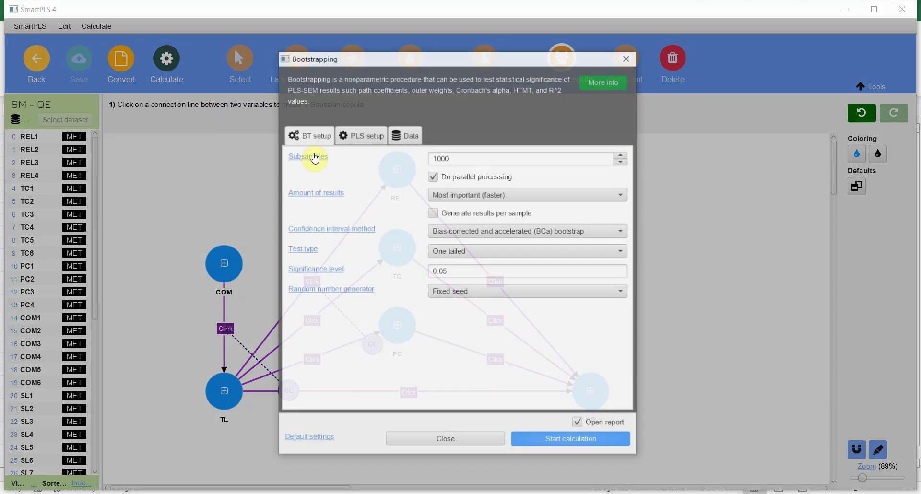
click(559, 440)
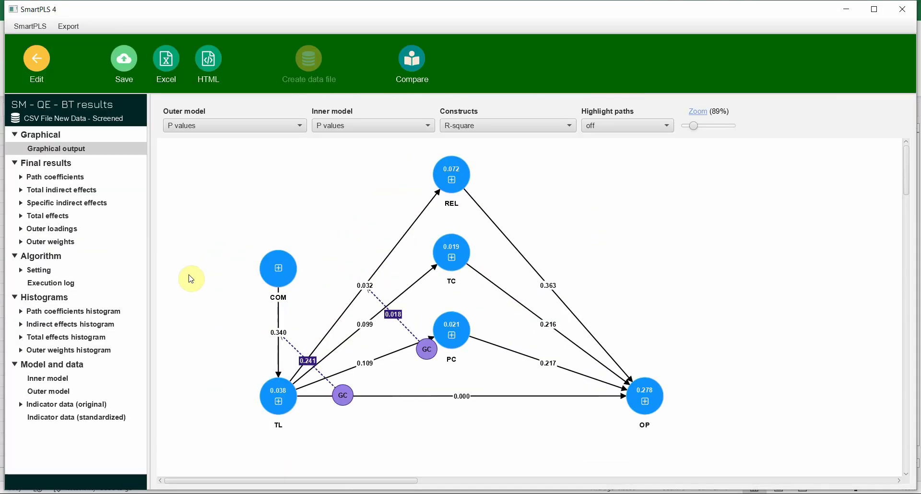
click(53, 179)
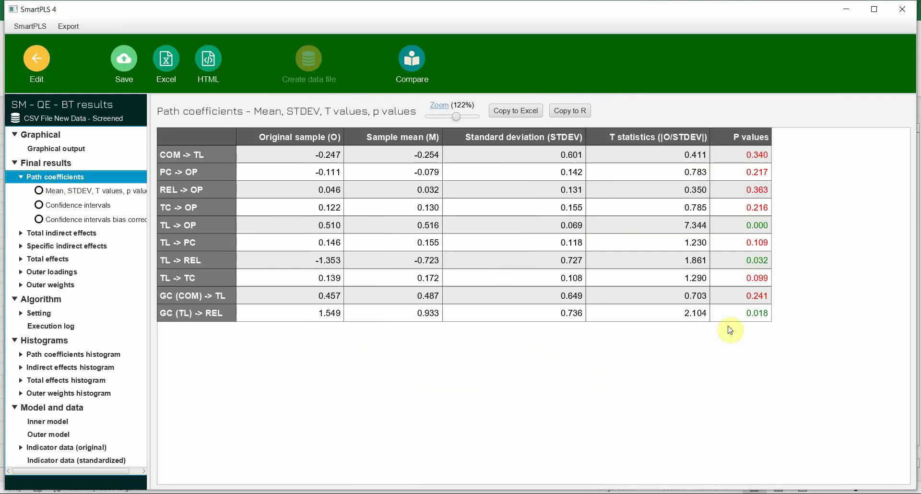
drag(752, 313, 647, 312)
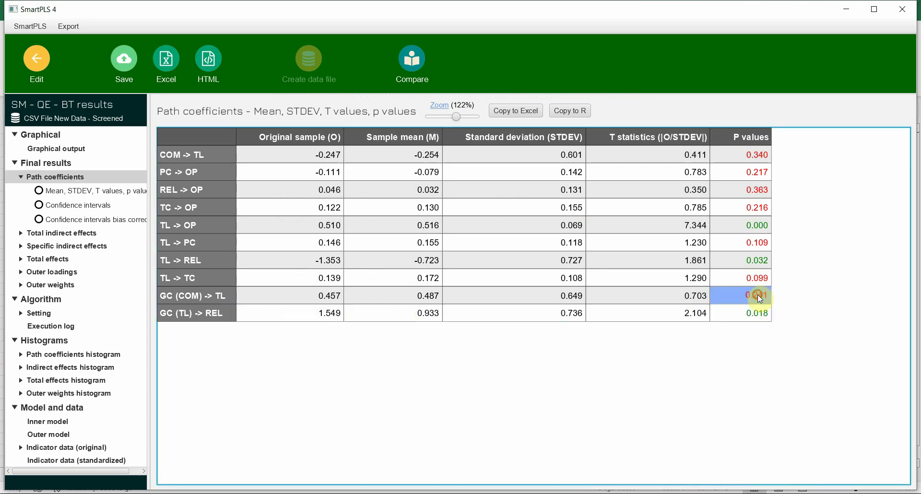
drag(758, 294, 229, 300)
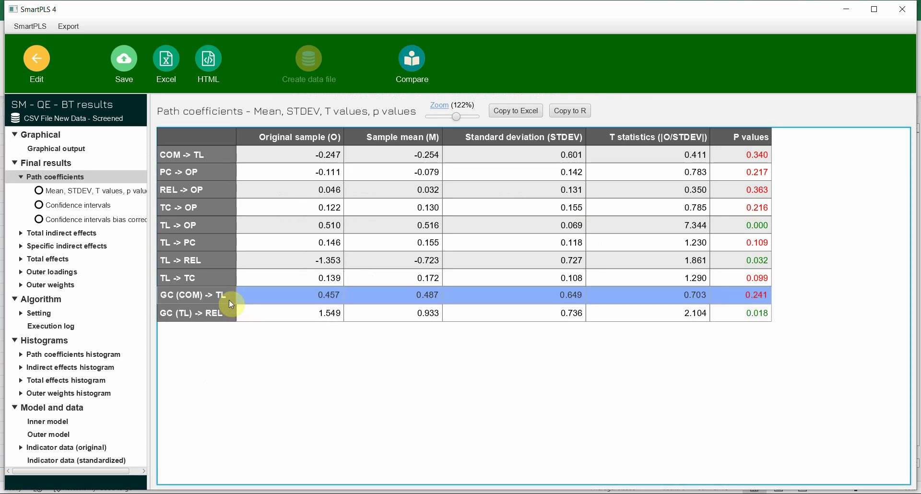
click(35, 58)
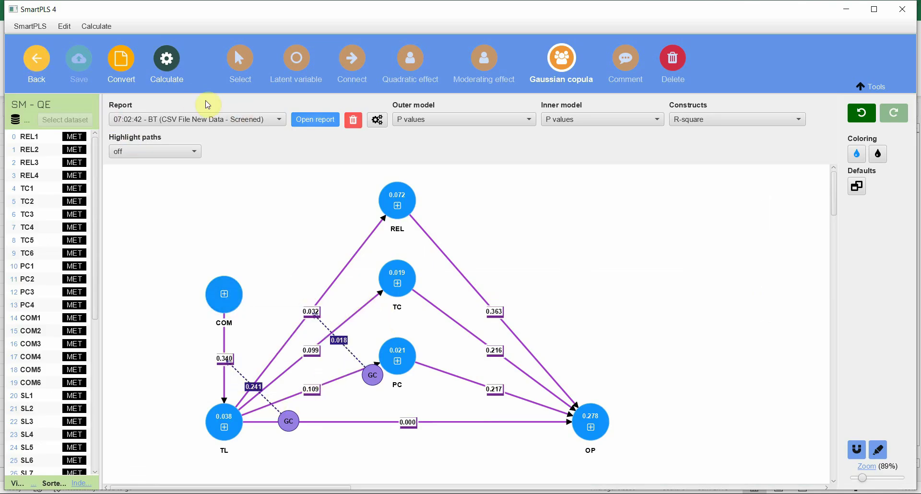
Step: Delete the TL → REL copula and add a Gaussian copula on the TL → TC path
click(239, 61)
click(367, 370)
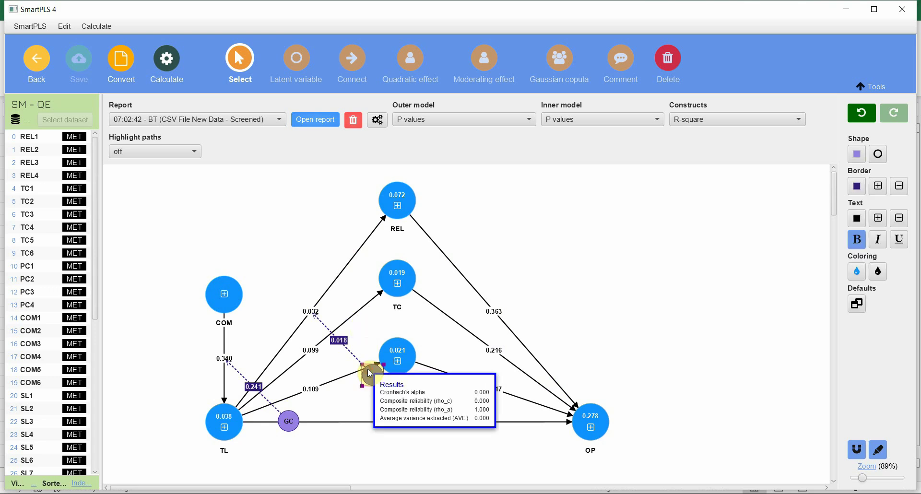
key(Delete)
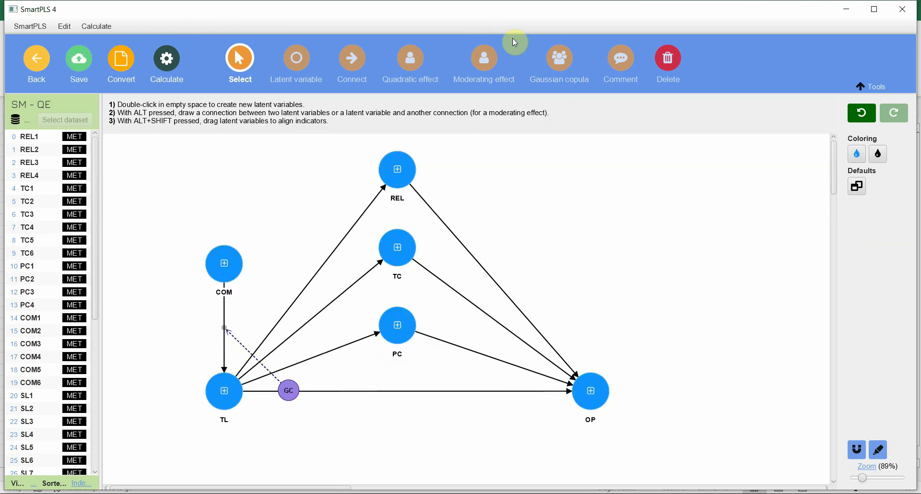
click(559, 59)
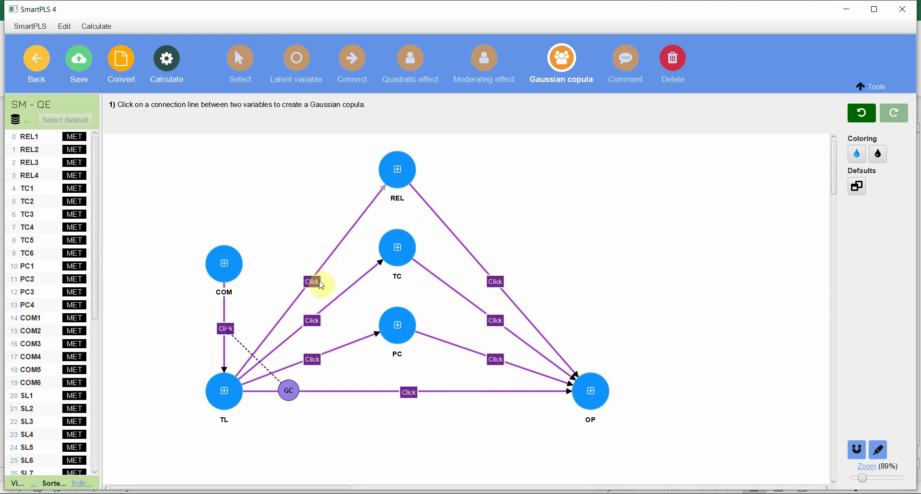
click(313, 319)
Step: Bring the paper PDF in Firefox to the front and scroll to Table 7
mouse_move(337, 489)
click(346, 470)
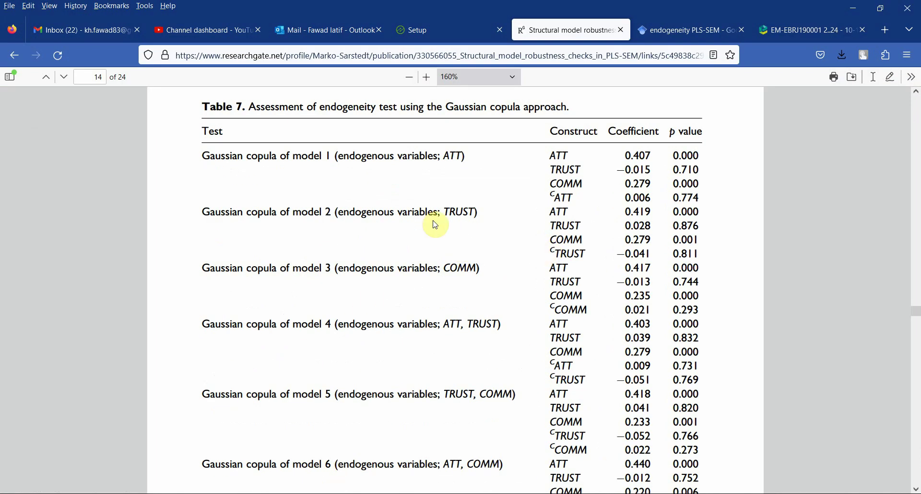
key(Home)
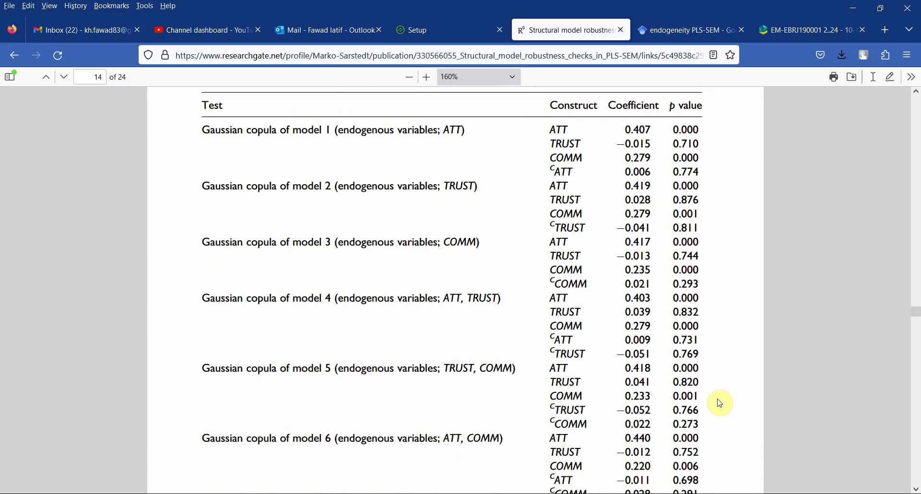
scroll(720, 402, down, 8)
scroll(721, 403, up, 8)
scroll(537, 283, up, 1)
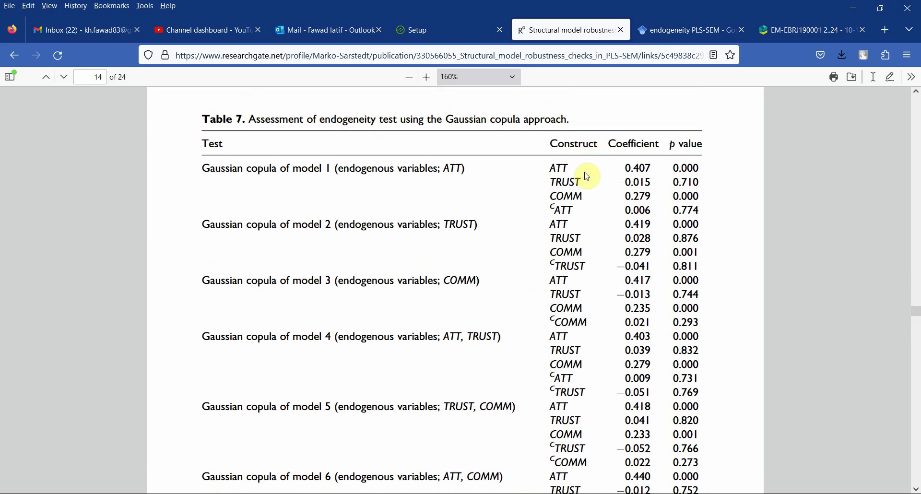
Step: Highlight Table 7's model 1 ᶜATT copula row (0.006, p 0.774) down through model 2
drag(552, 209, 576, 212)
drag(624, 212, 700, 213)
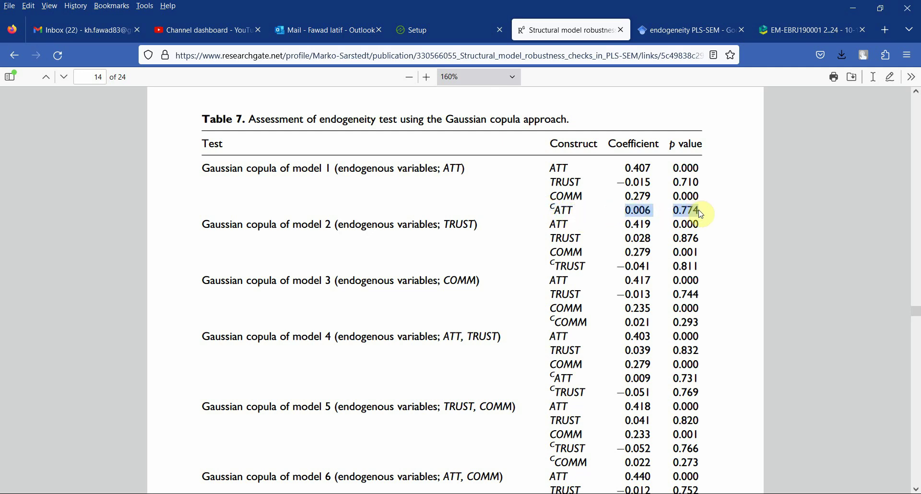
click(551, 264)
drag(550, 264, 550, 265)
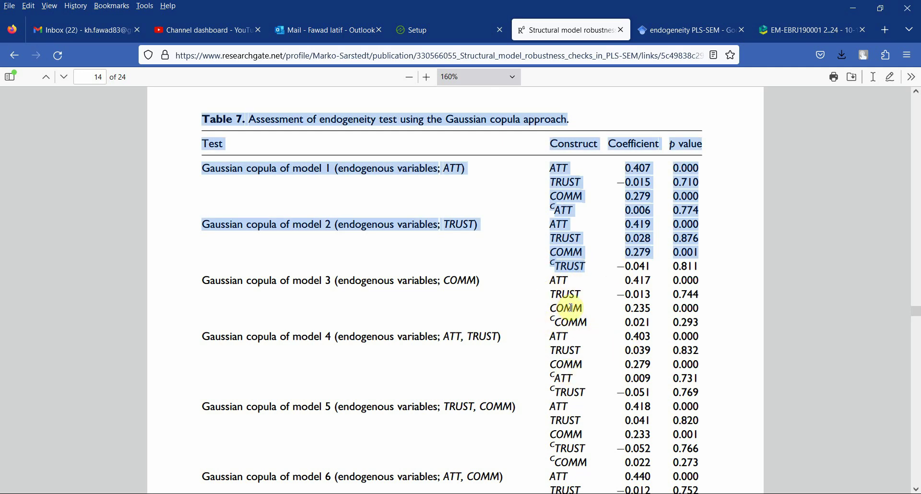
Step: Highlight model 4's ᶜATT and ᶜTRUST copula rows, then the copula rows further down
drag(550, 376, 714, 395)
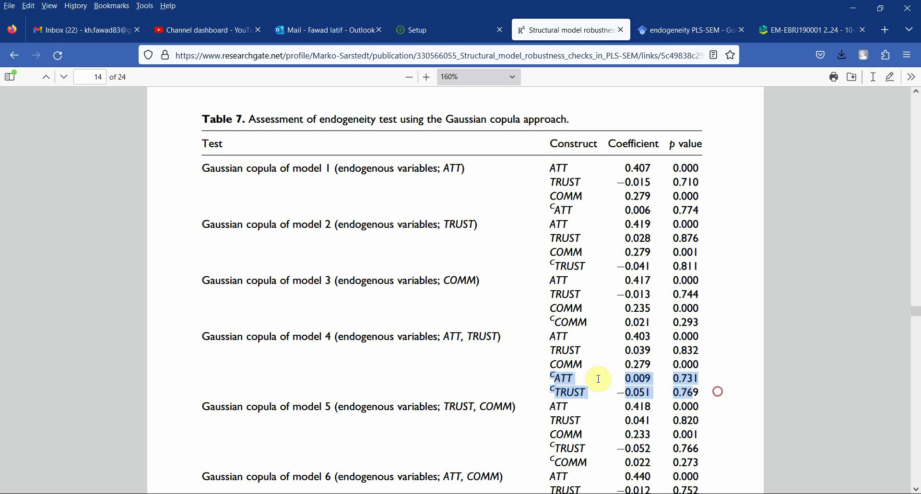
scroll(570, 378, down, 2)
scroll(571, 370, down, 5)
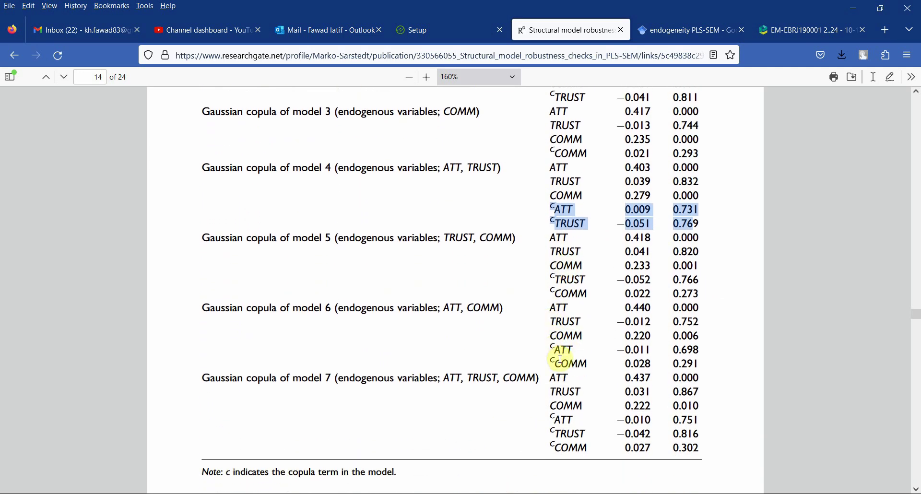
click(551, 420)
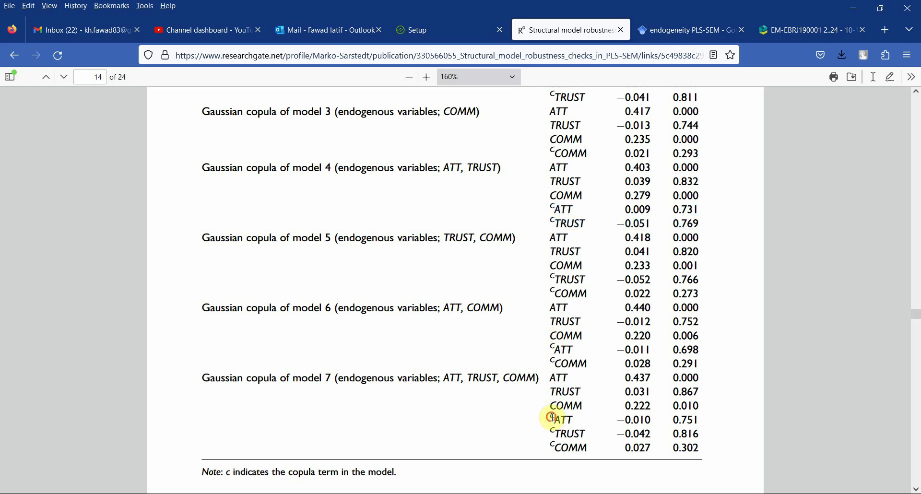
drag(553, 418, 710, 449)
Step: Scroll the PDF up to Figure 1, then to the Assessment of endogeneity section on page 12
scroll(485, 305, up, 12)
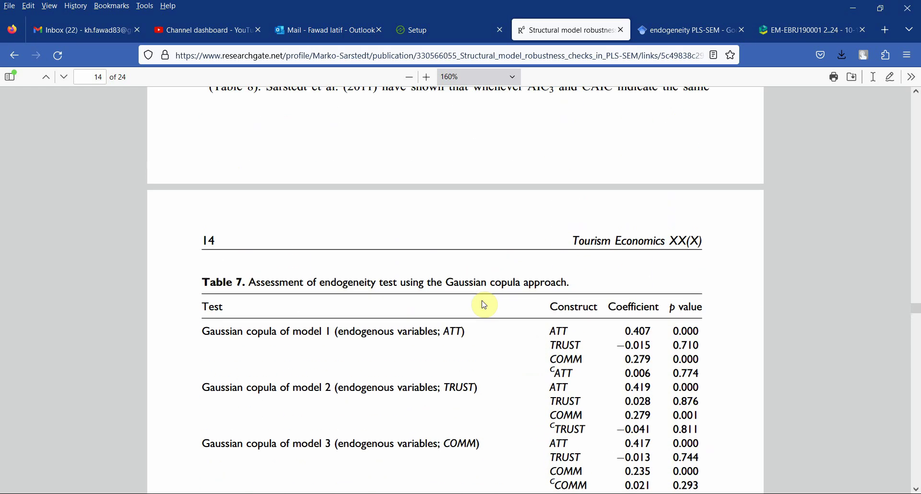
scroll(484, 305, up, 20)
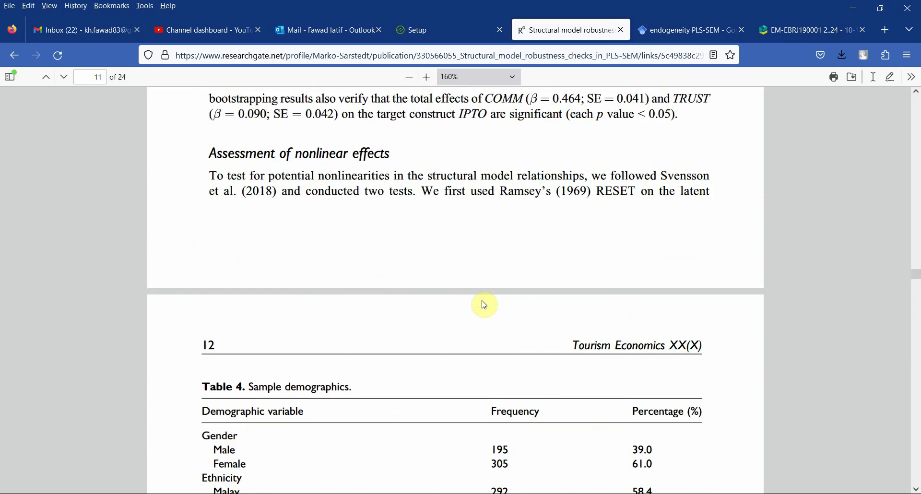
scroll(484, 305, up, 20)
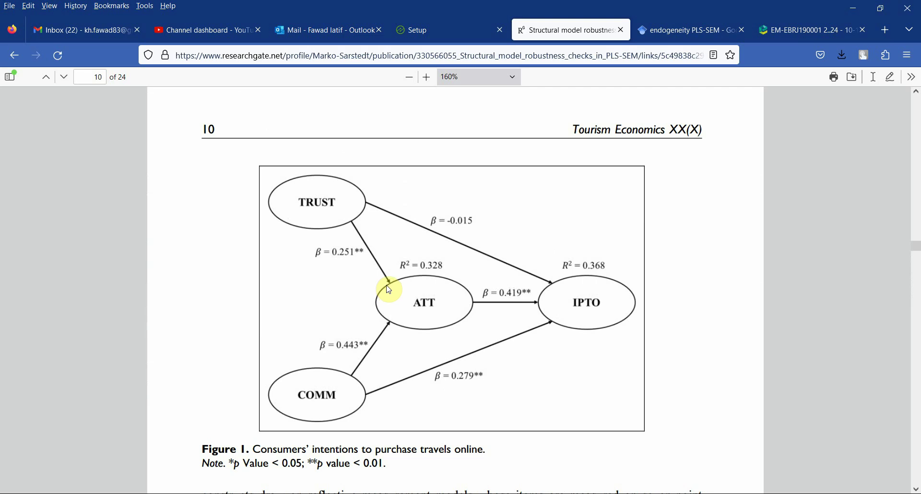
scroll(389, 290, down, 20)
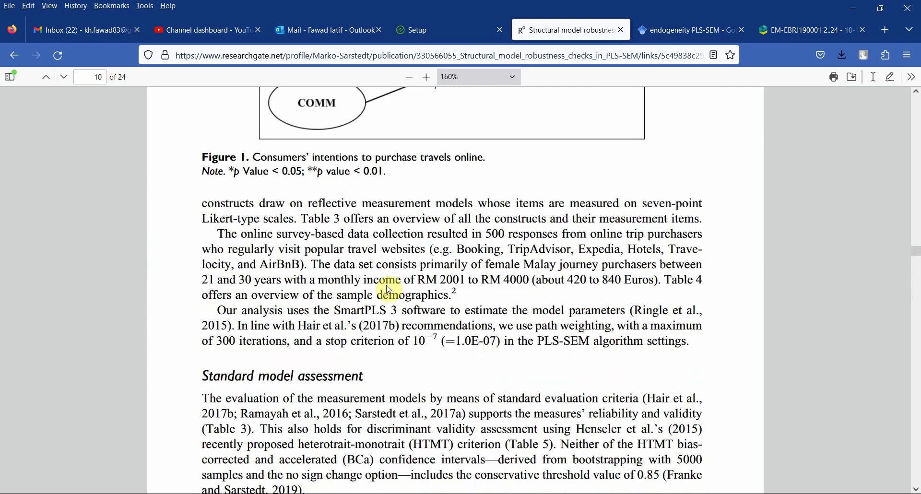
scroll(390, 290, down, 20)
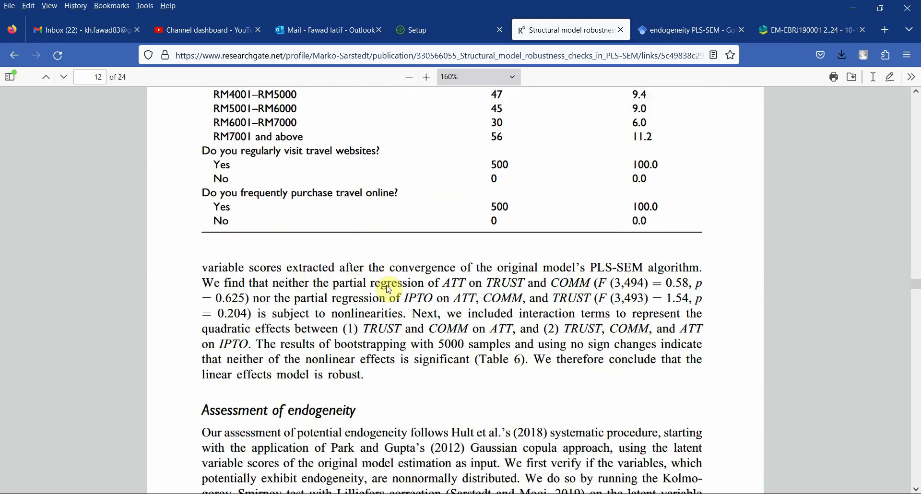
scroll(389, 290, down, 15)
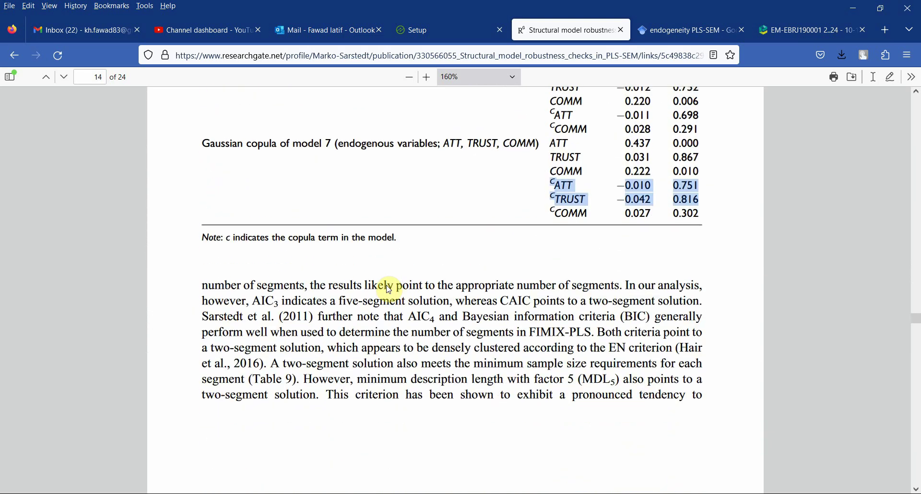
scroll(390, 290, up, 8)
scroll(390, 290, up, 15)
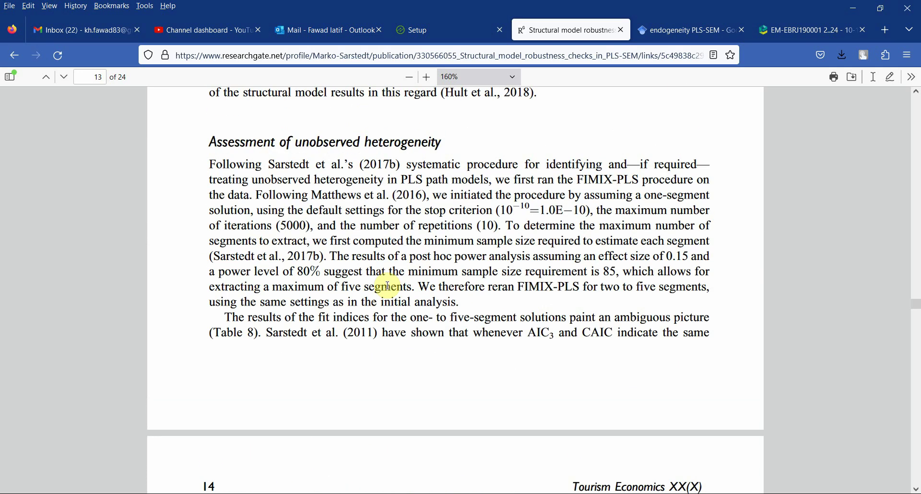
scroll(388, 286, up, 15)
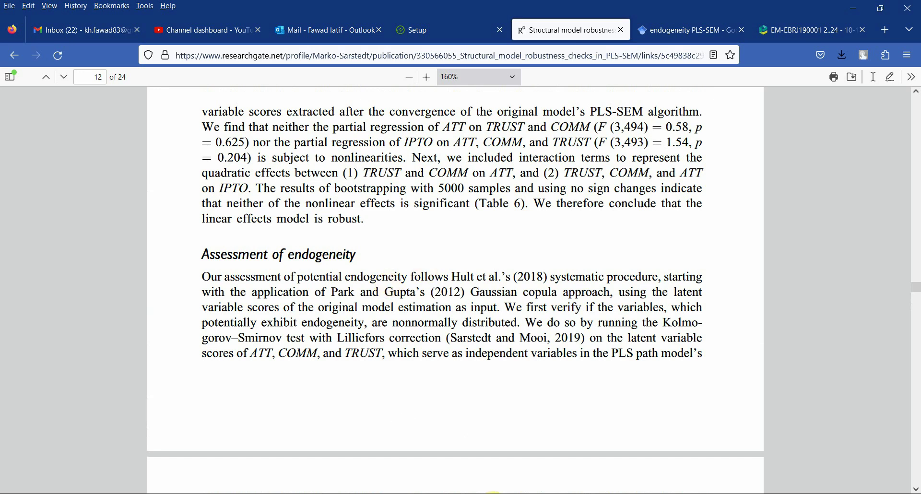
Step: Switch back to the SmartPLS 4 SM - QE model with Alt+Tab
key(alt+Tab)
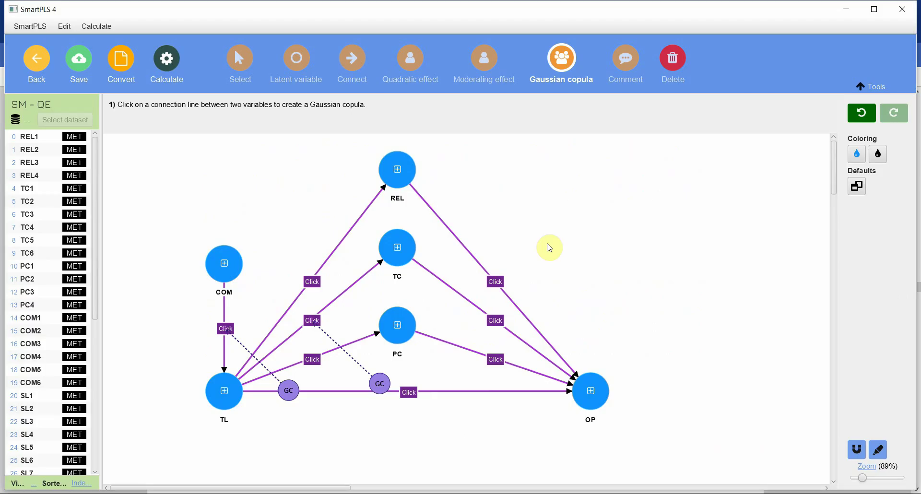